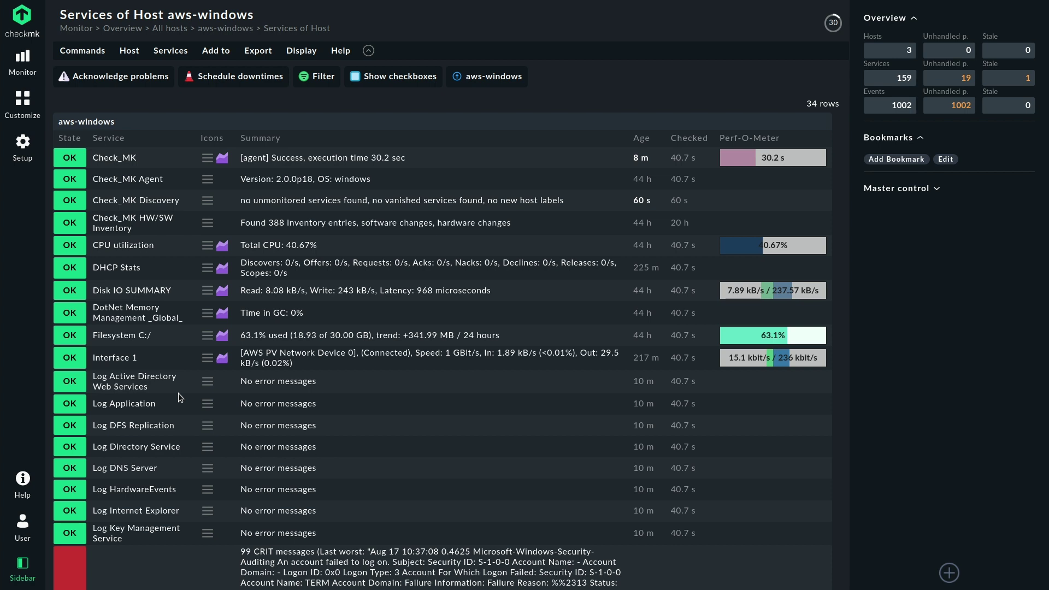
scroll(178, 392, down, 3)
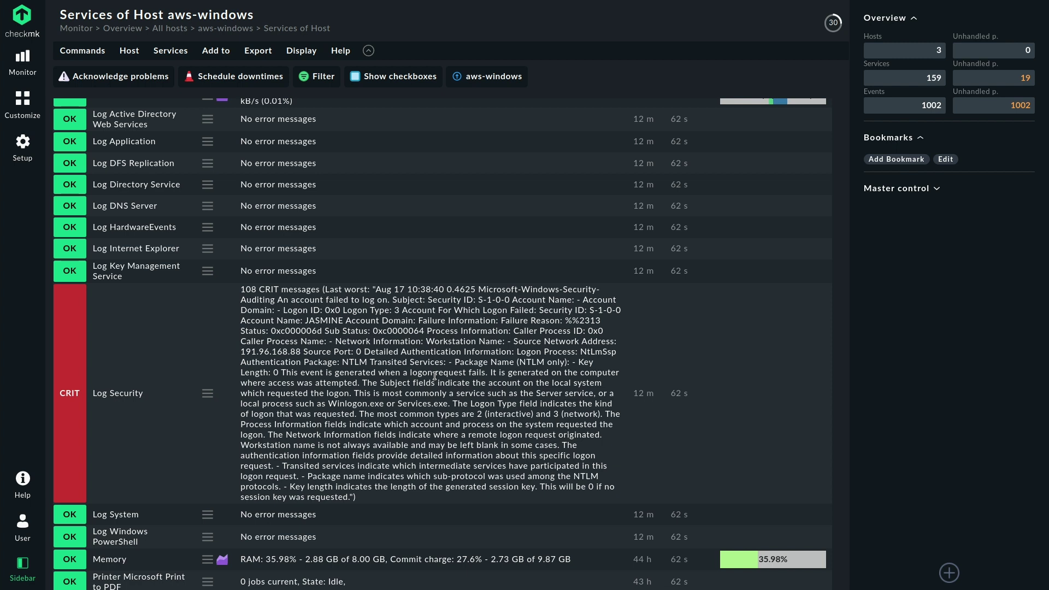
Step: Add a dated Logwatch Event Console Forwarding rule that forwards messages to the Event Console
click(21, 147)
text(for)
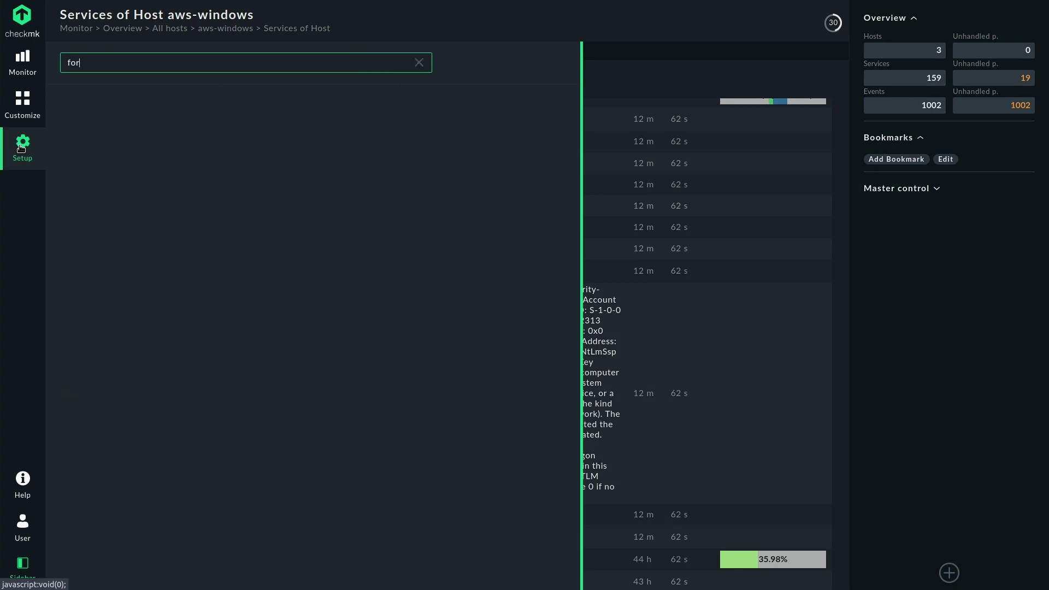
text(ward)
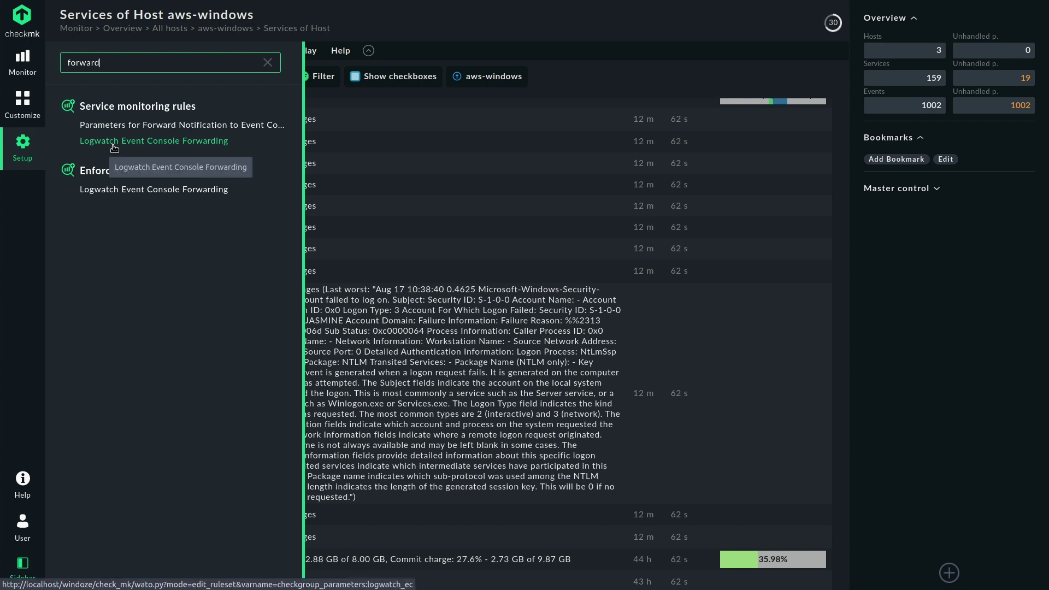
click(114, 141)
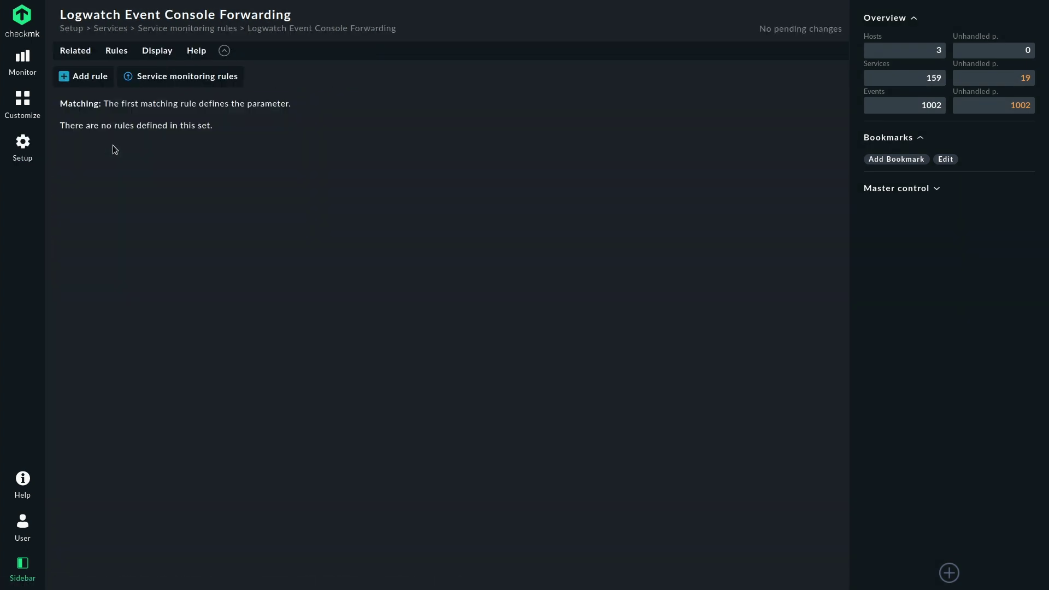
click(90, 76)
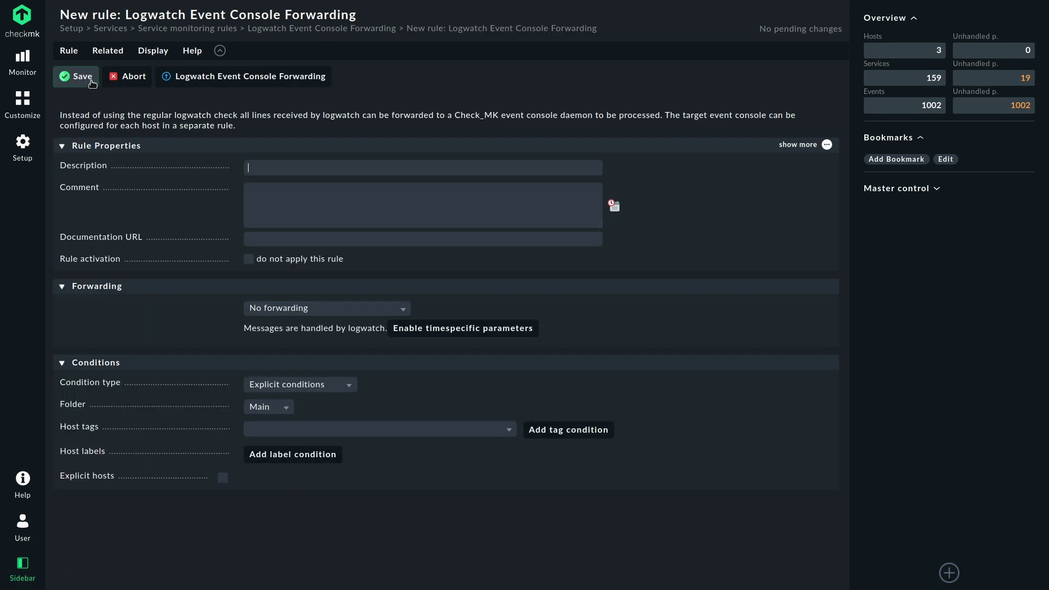
click(616, 205)
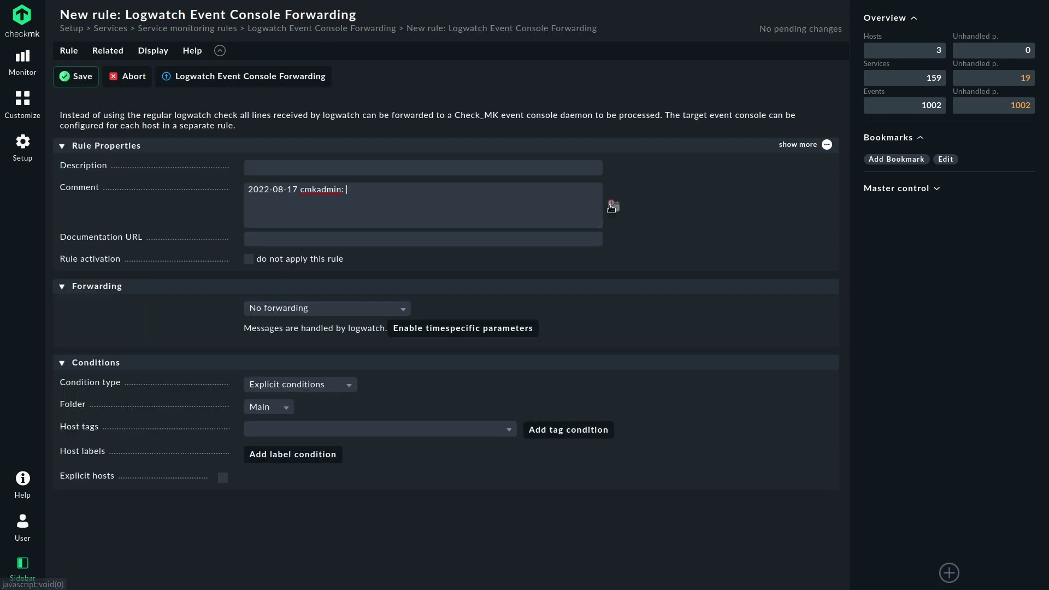
click(348, 312)
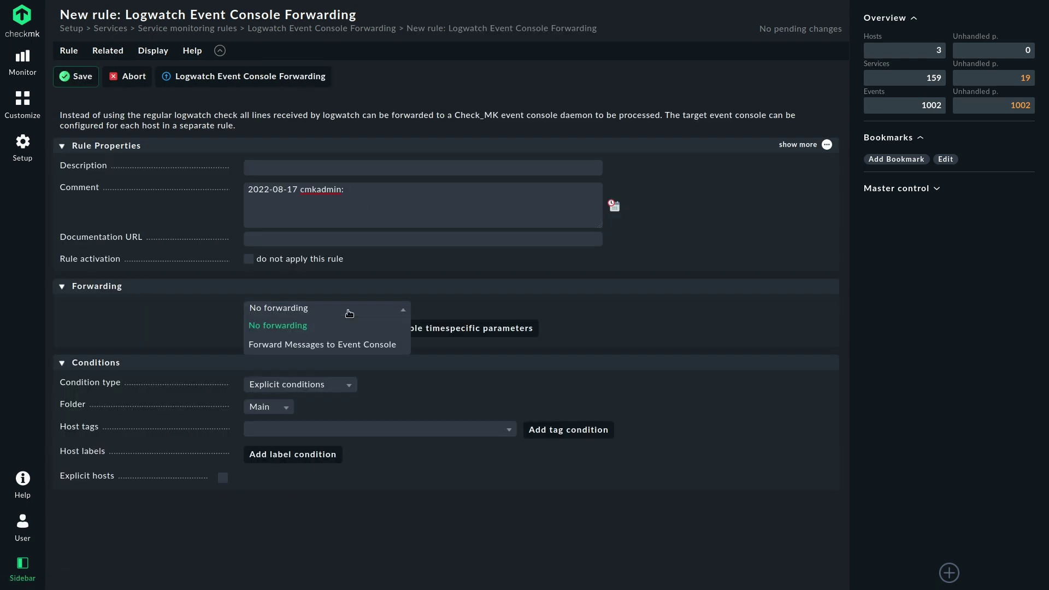
click(323, 344)
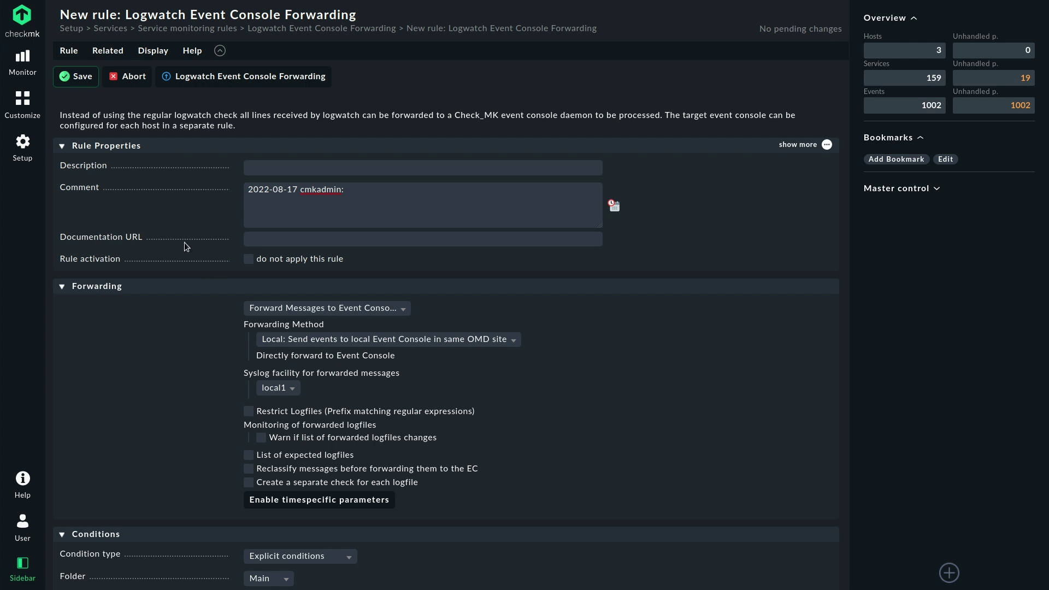
click(76, 76)
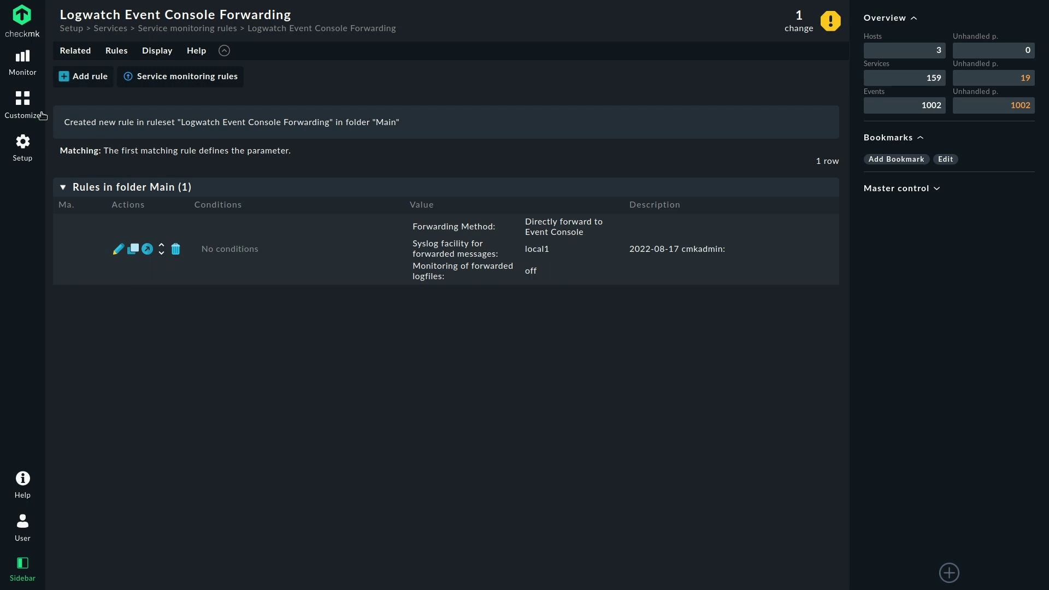
Step: Accept all aws-windows discovery changes, adding Log Forwarding and dropping vanished log services
click(22, 146)
text(aws-w)
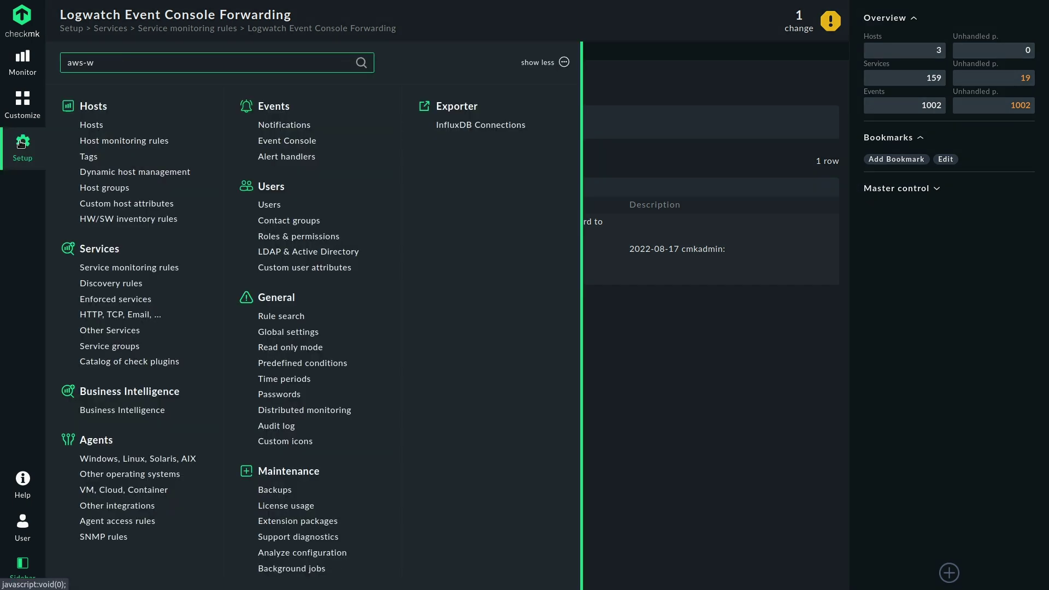
click(86, 127)
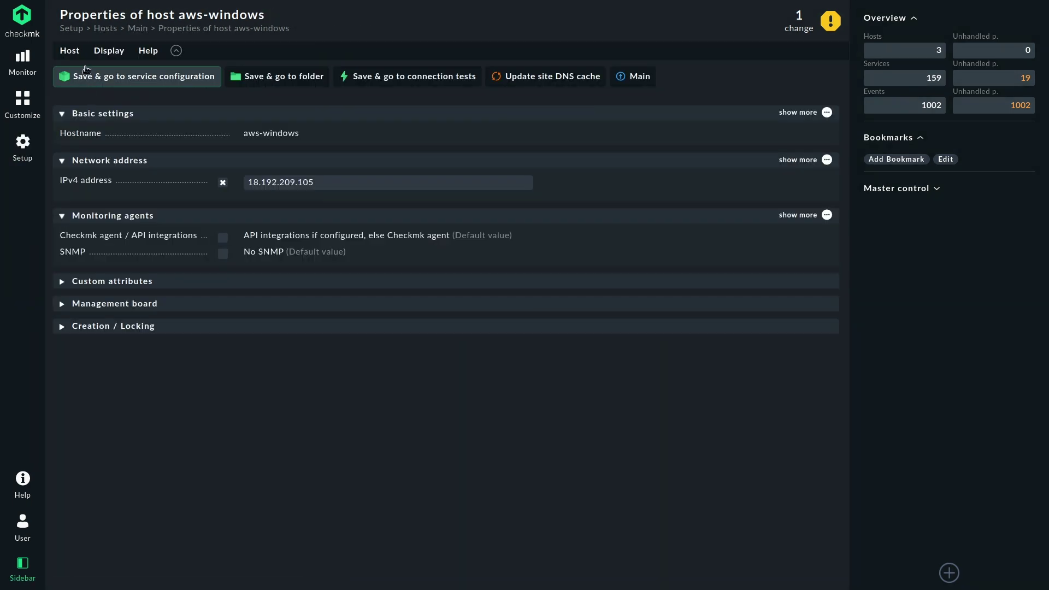
click(70, 50)
click(112, 153)
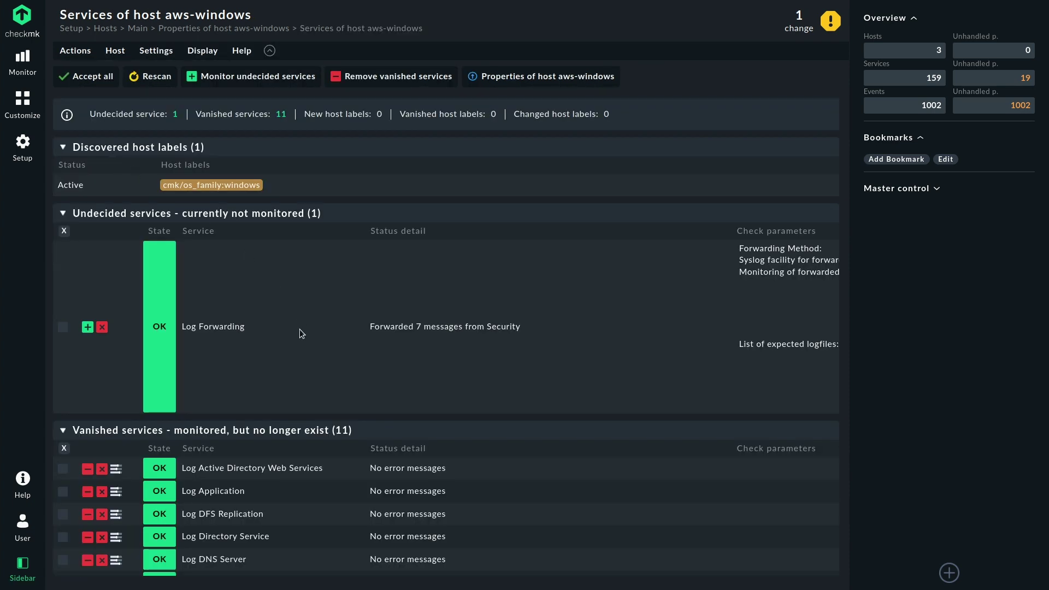
scroll(299, 332, down, 3)
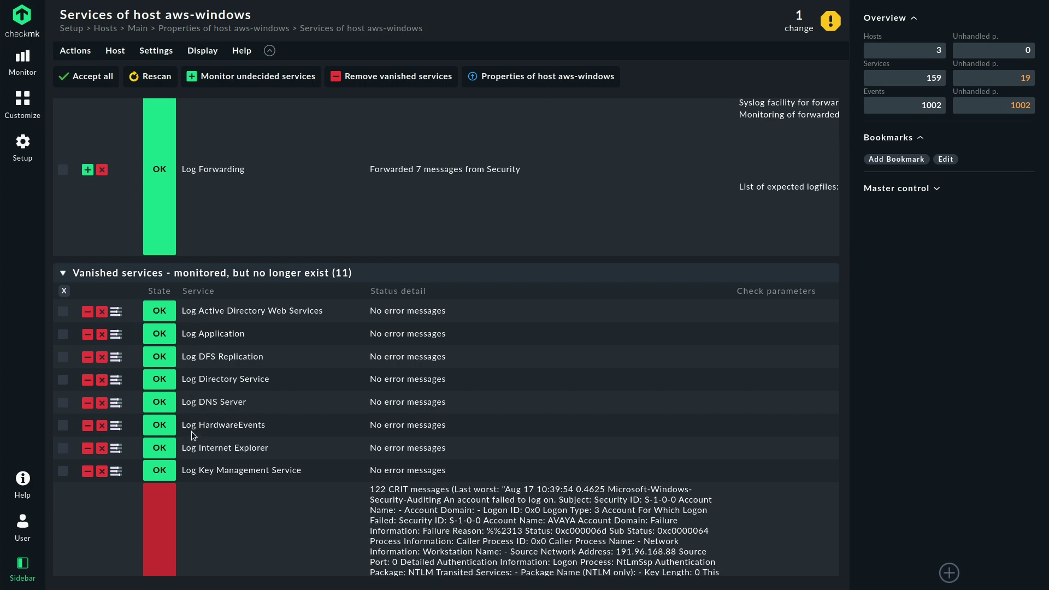
scroll(191, 432, up, 3)
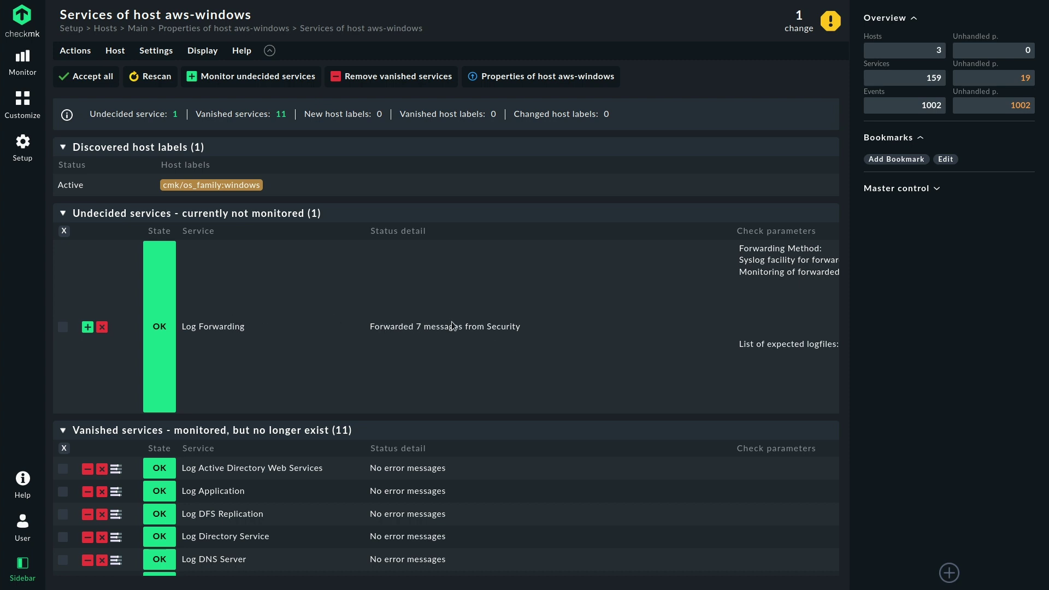
drag(456, 326, 171, 124)
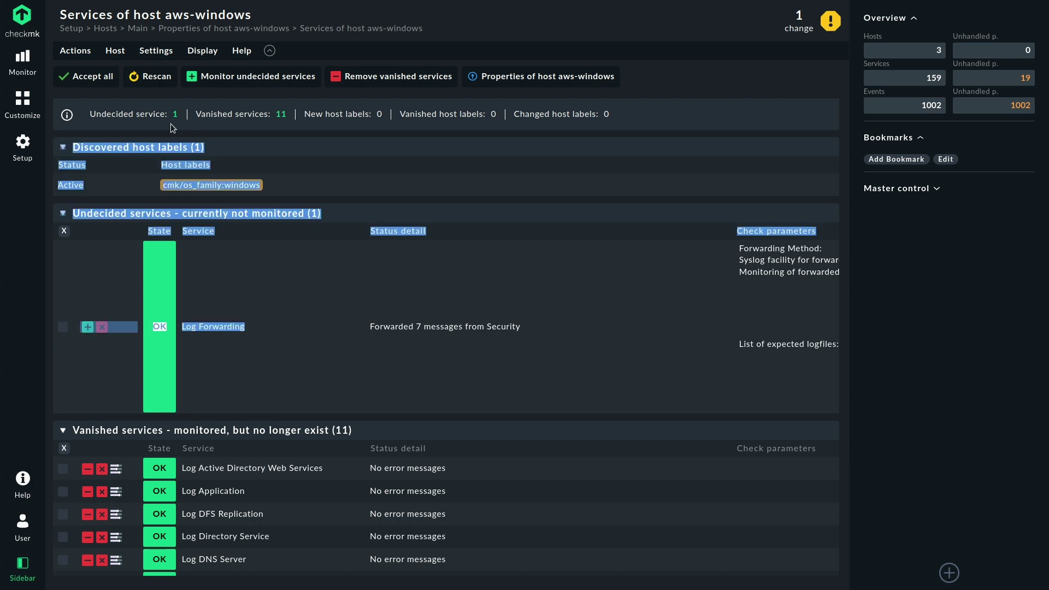
click(80, 74)
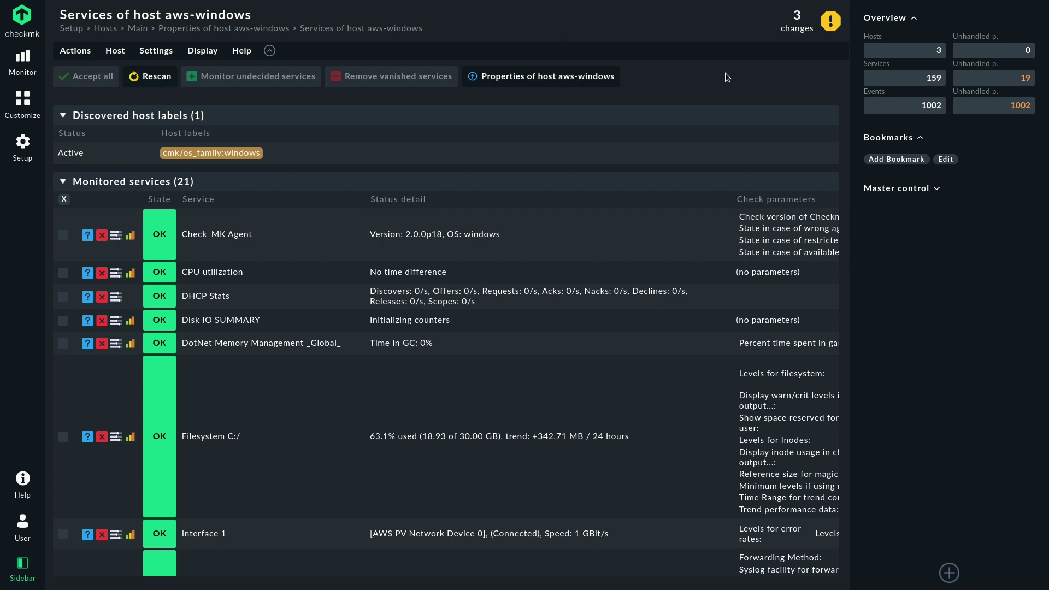
Step: Review the three pending changes and activate them on the central site
click(796, 23)
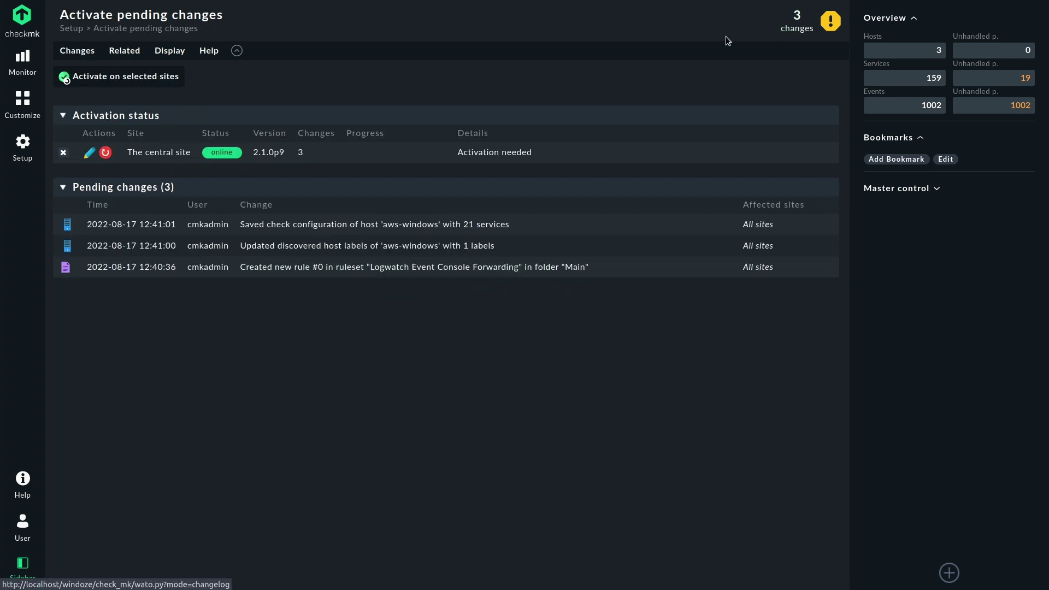
click(106, 79)
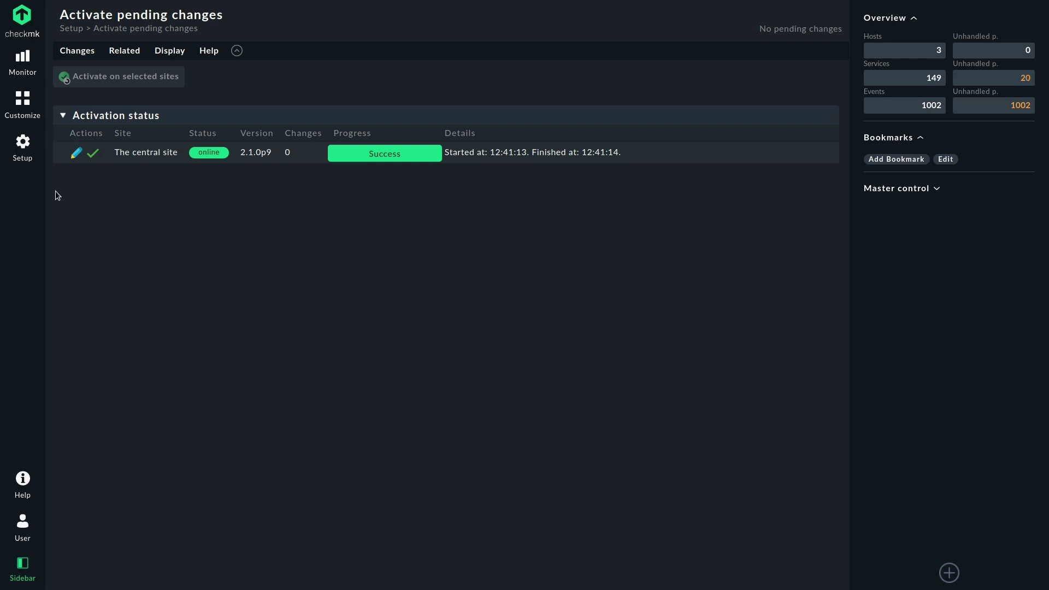
Step: Add a dated Text logfiles rule monitoring C:\Windows\Logs\StorGroupPolicy.log
click(35, 150)
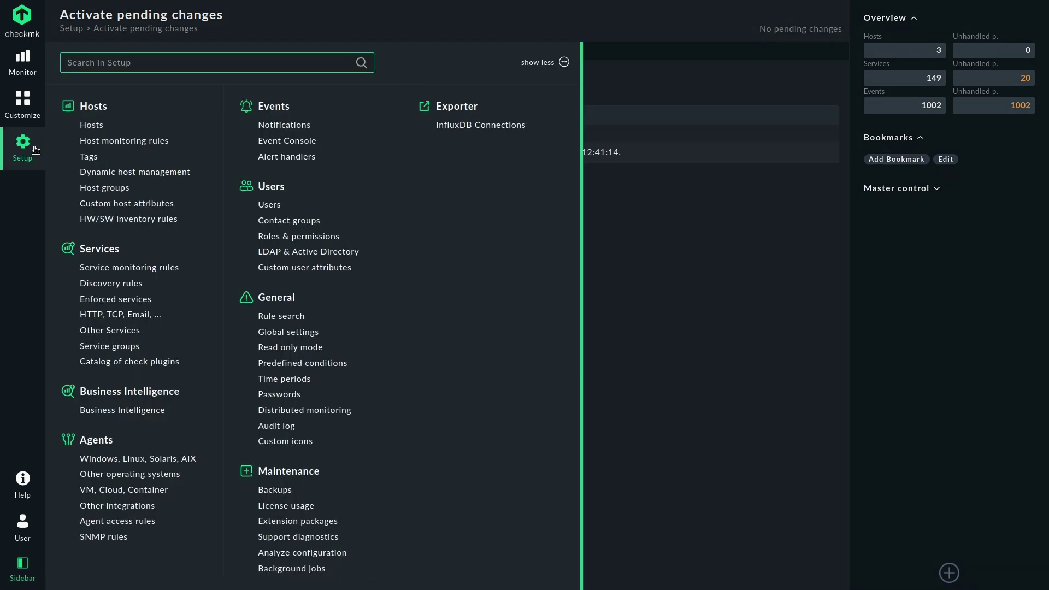
text(log files)
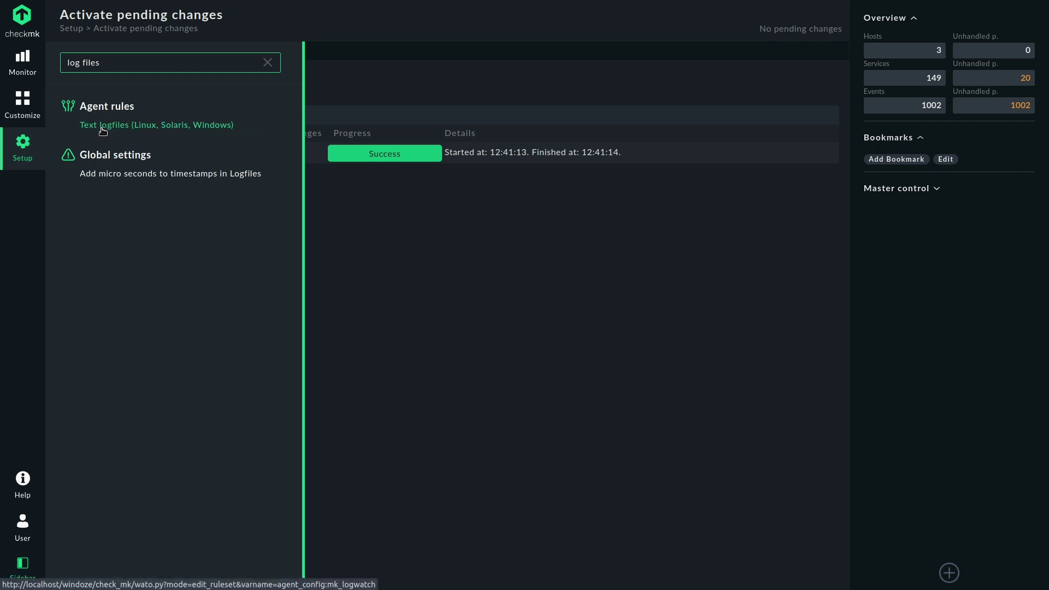
click(103, 127)
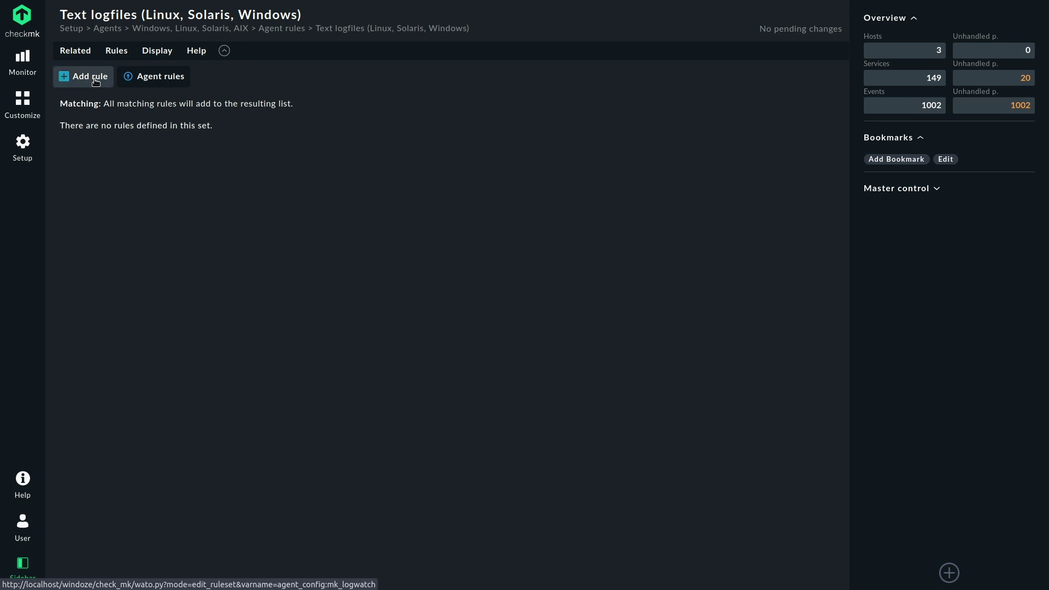
click(95, 82)
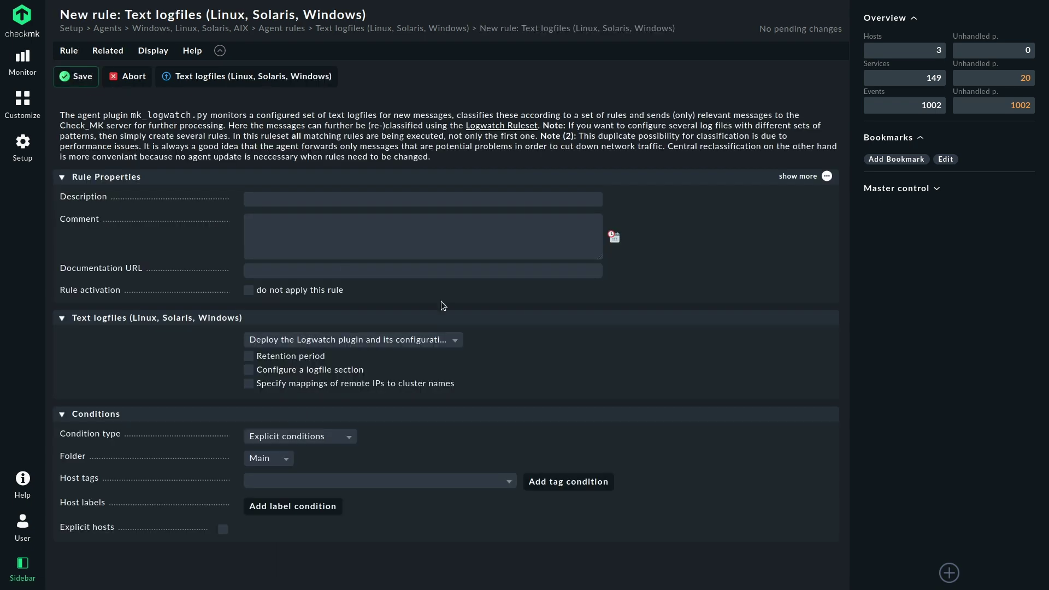
click(613, 237)
click(250, 370)
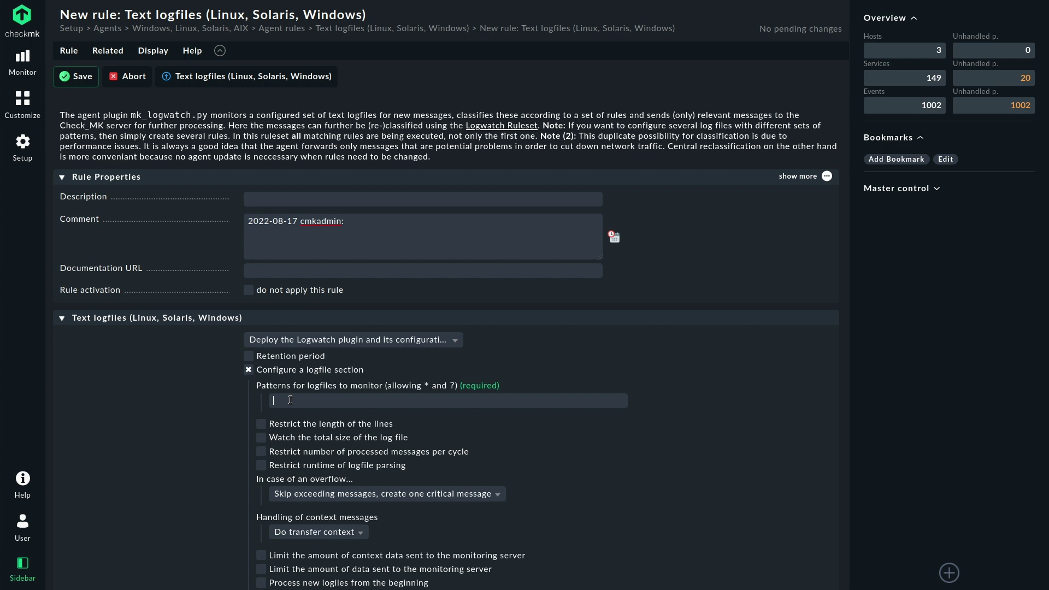
click(290, 400)
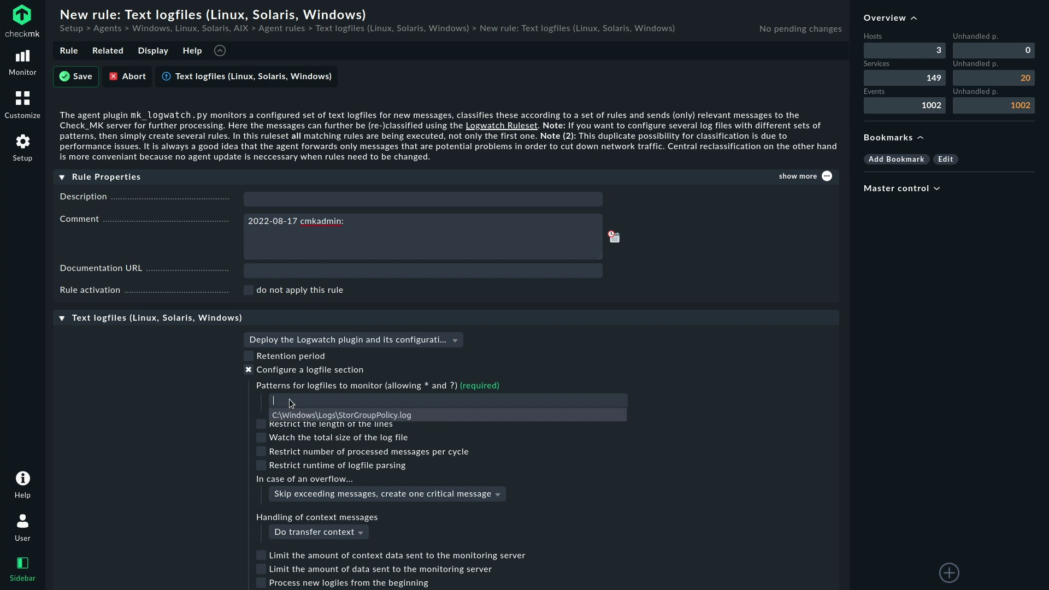
click(316, 415)
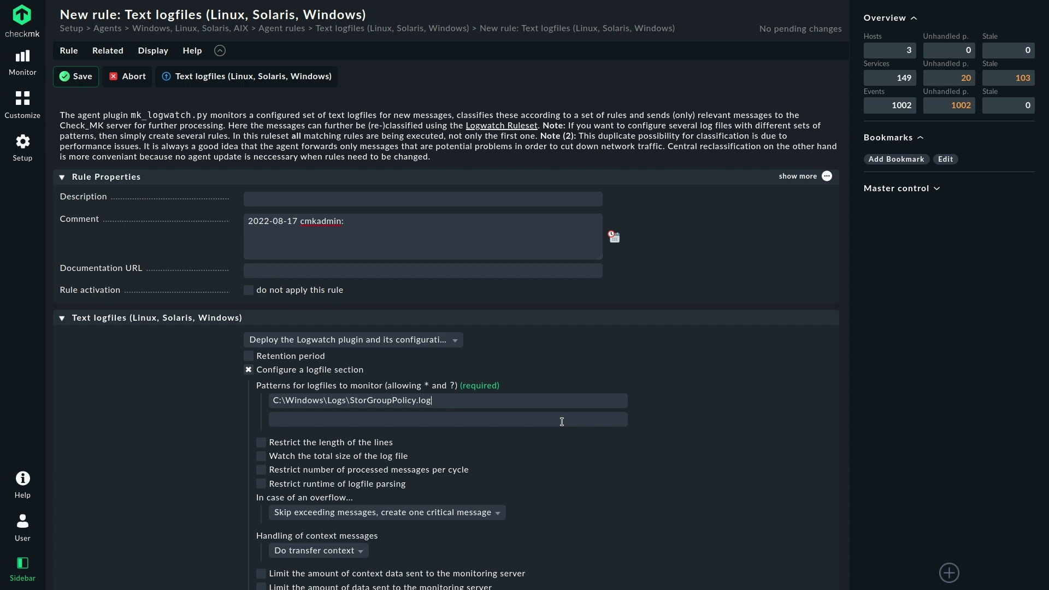
scroll(561, 422, down, 3)
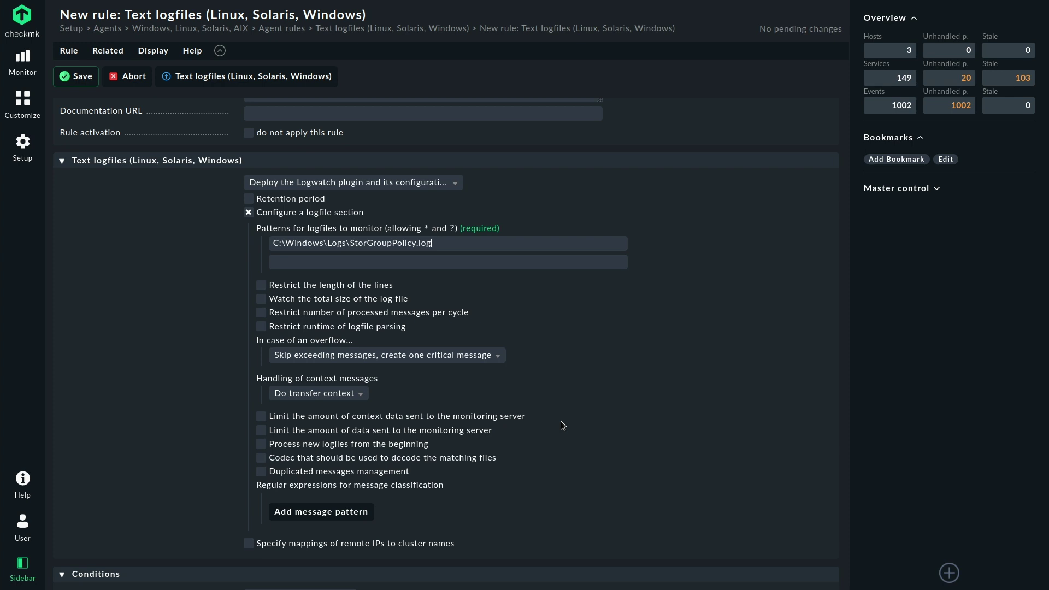
scroll(561, 425, up, 3)
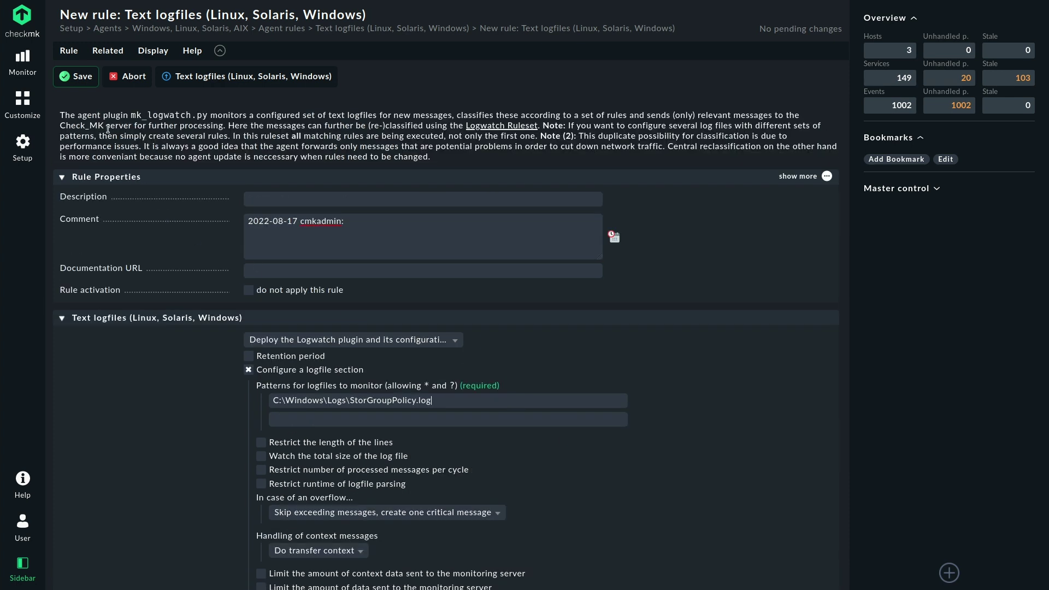
click(75, 78)
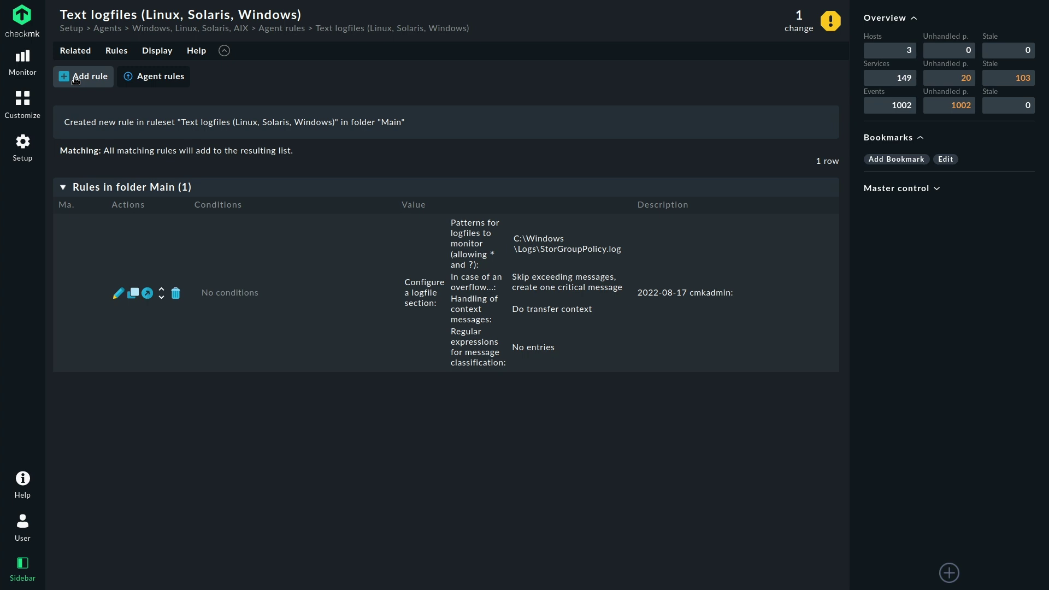
Step: Activate the pending logfile rule change, then bake the Windows, Linux, Solaris, AIX agents
click(799, 23)
click(124, 78)
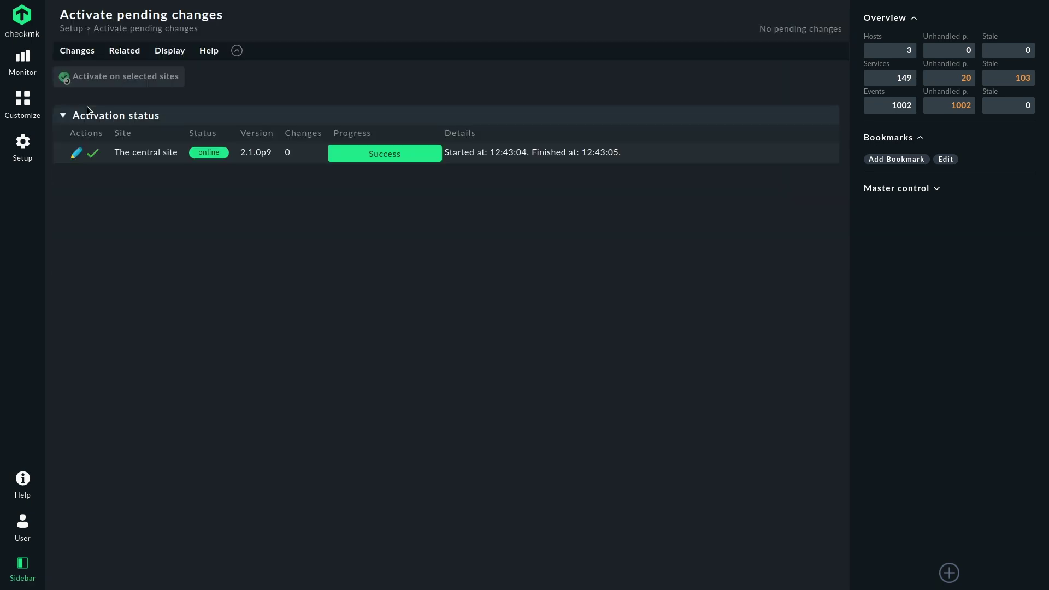
click(22, 148)
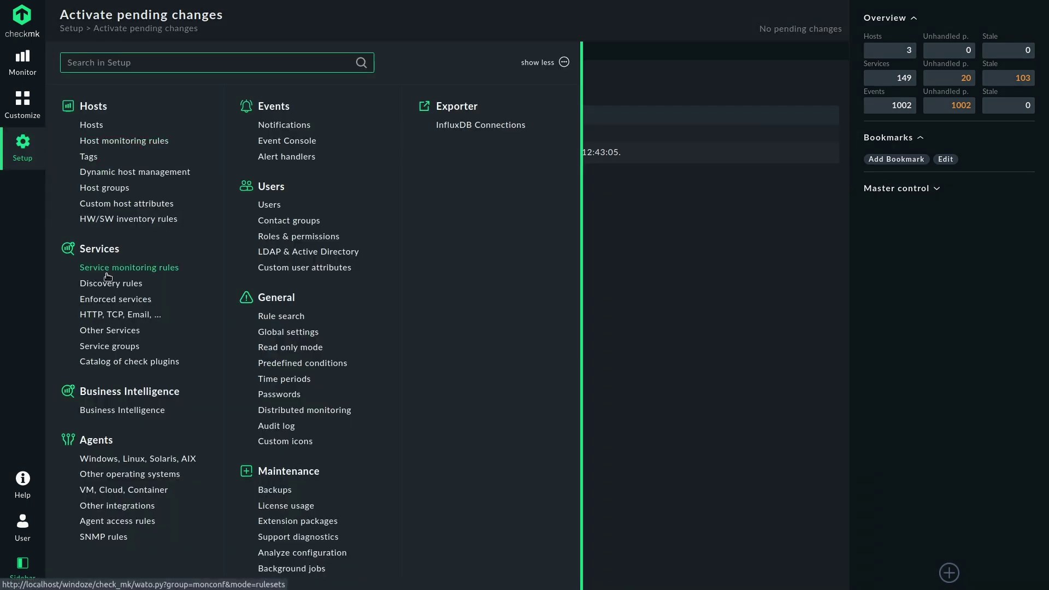
click(125, 459)
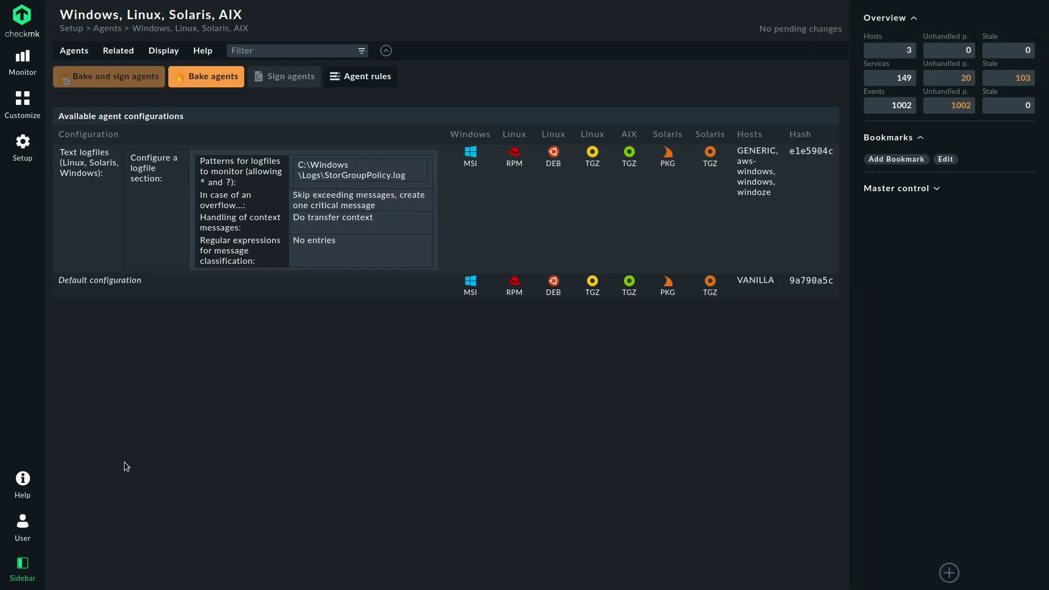
click(223, 76)
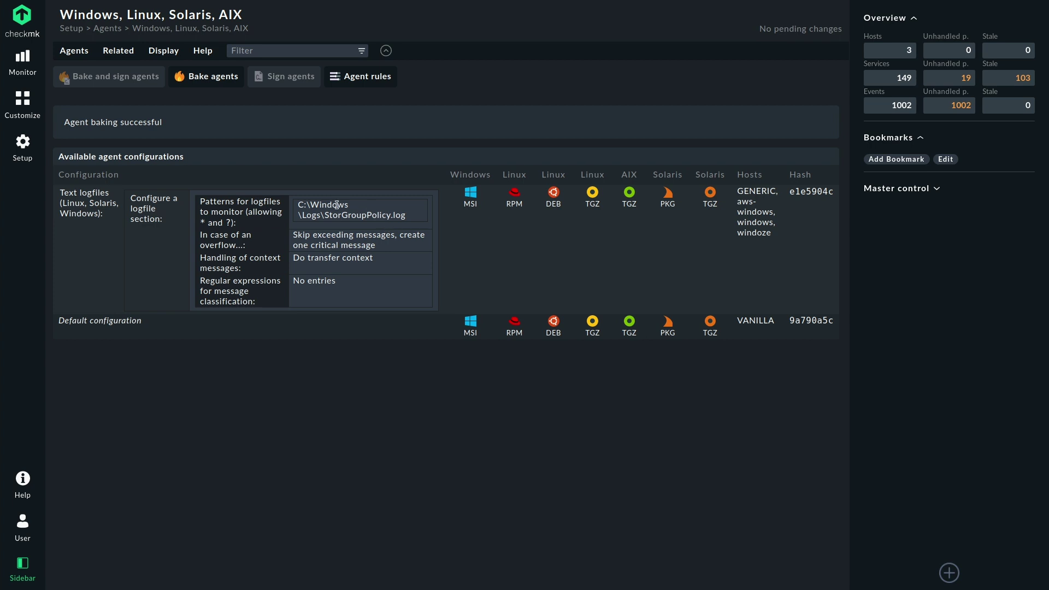
Step: Find 'aws-w' in the Monitor search and open the aws-windows services list
click(28, 70)
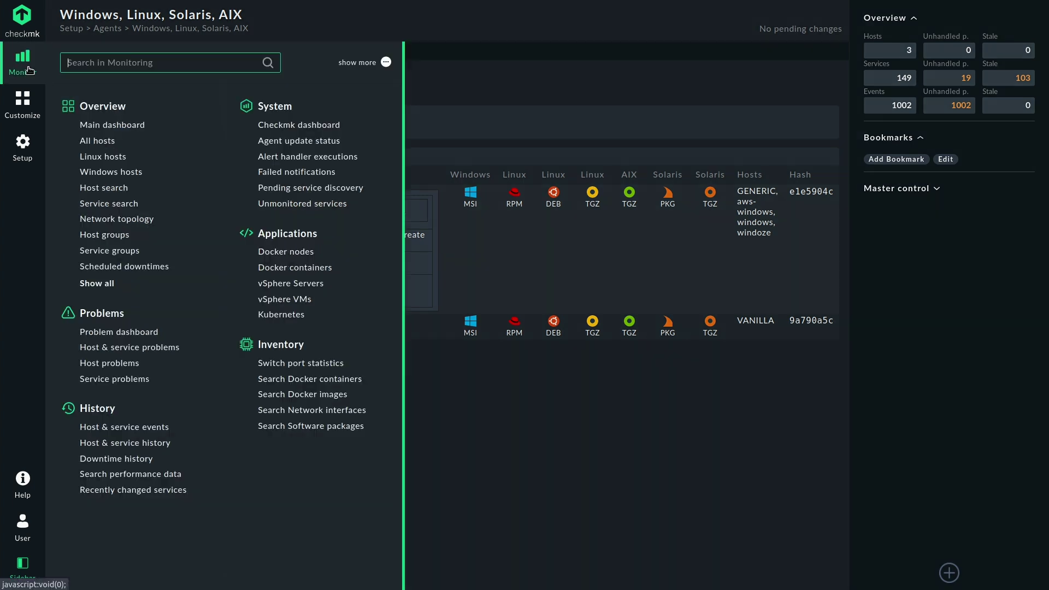
text(aws-w)
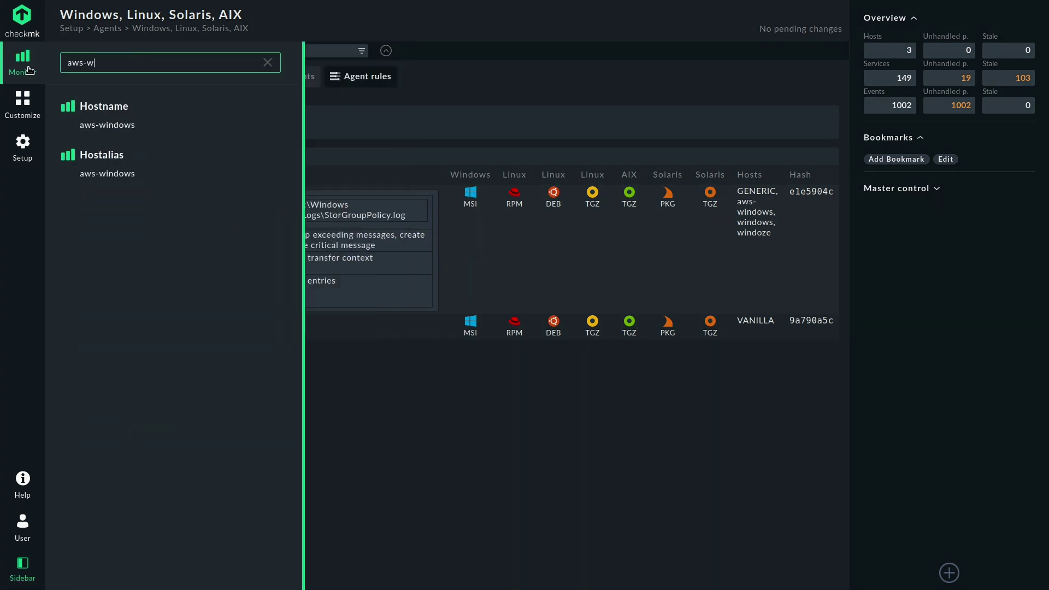
click(122, 125)
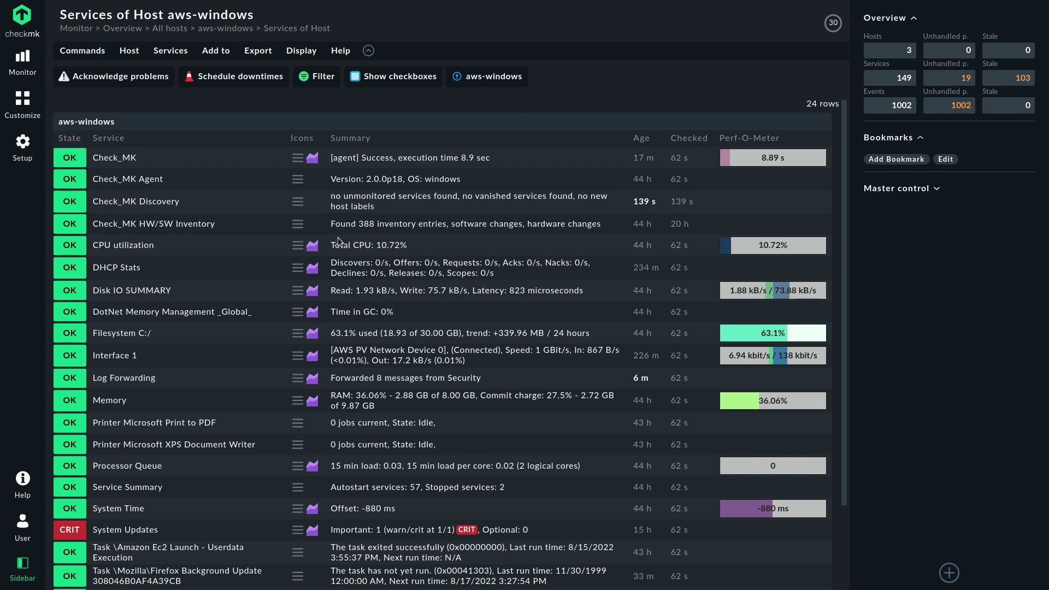